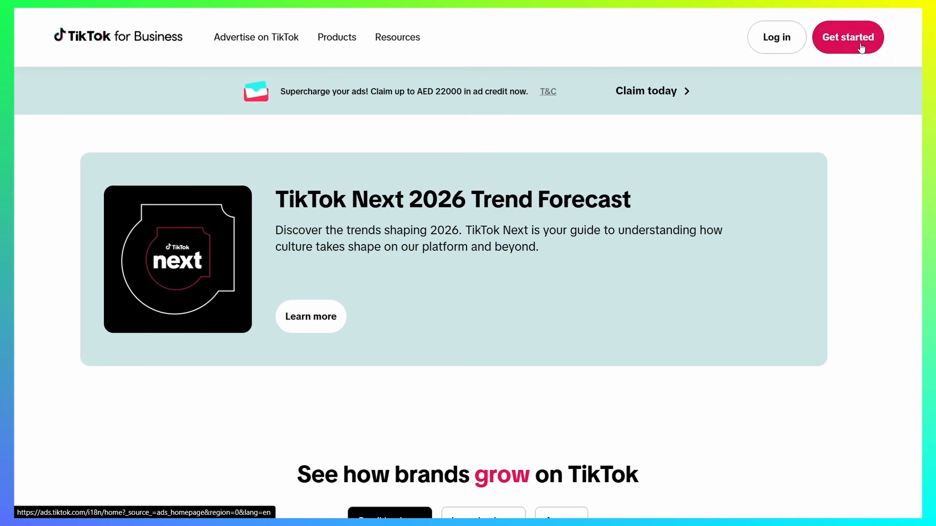
Open the login page of TikTok for Business
click(785, 42)
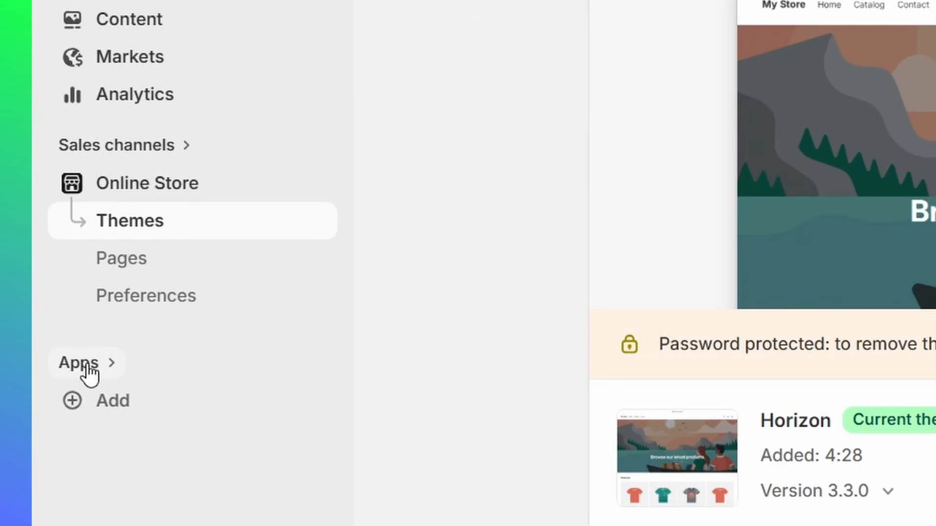
Switch to the Shopify admin and open the Shopify App Store from the recommended apps
click(38, 307)
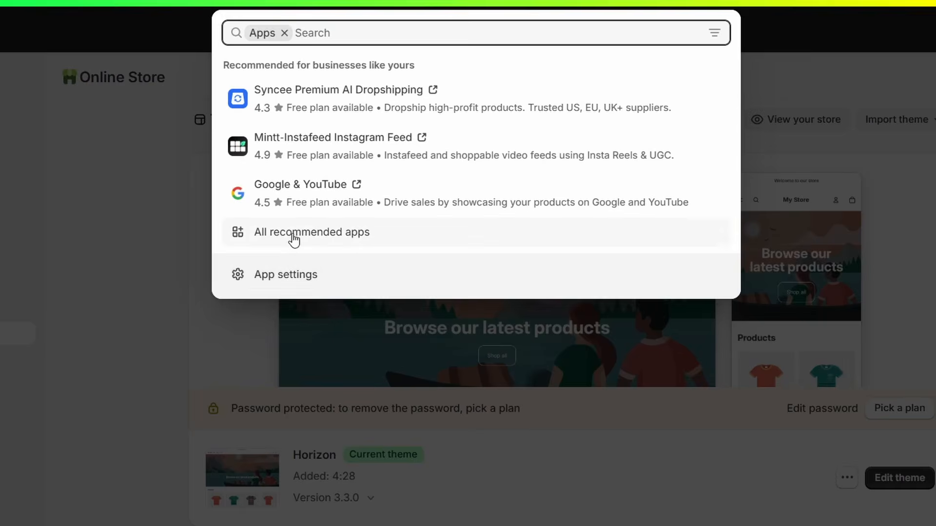
click(293, 236)
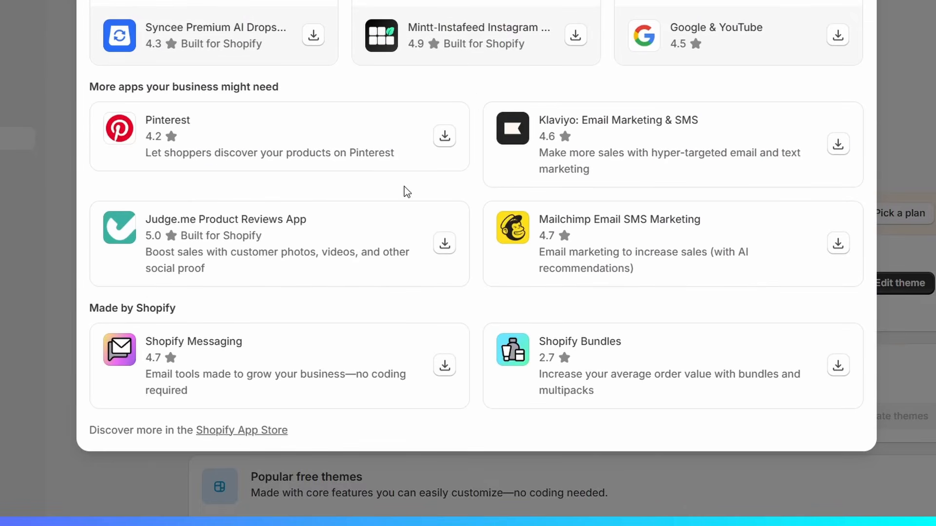
click(253, 431)
Search the Shopify App Store for "tiktok" and install the TikTok app by TikTok Inc. on the store
click(415, 28)
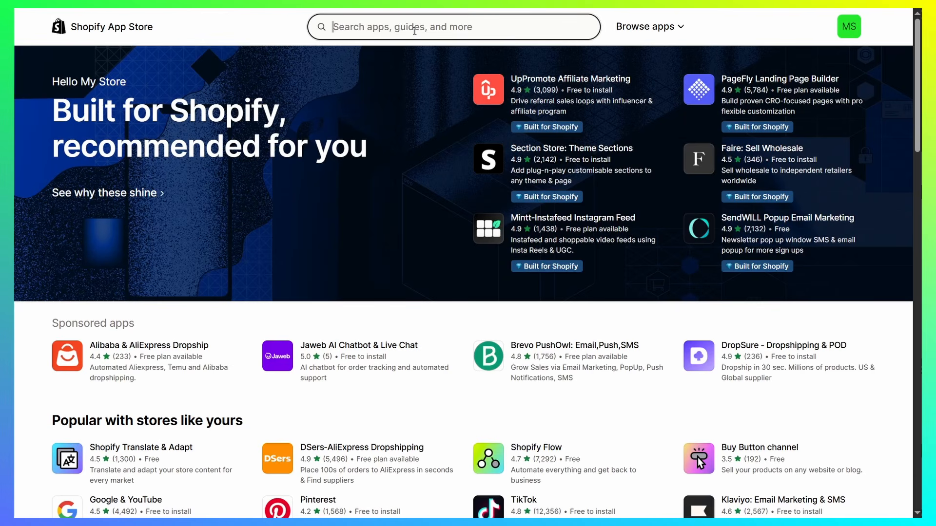
text(tiktok)
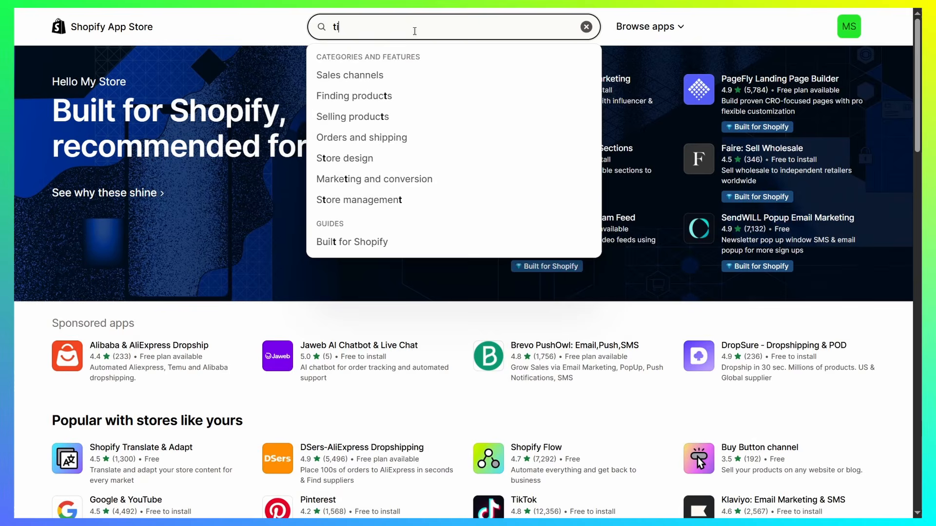
key(Return)
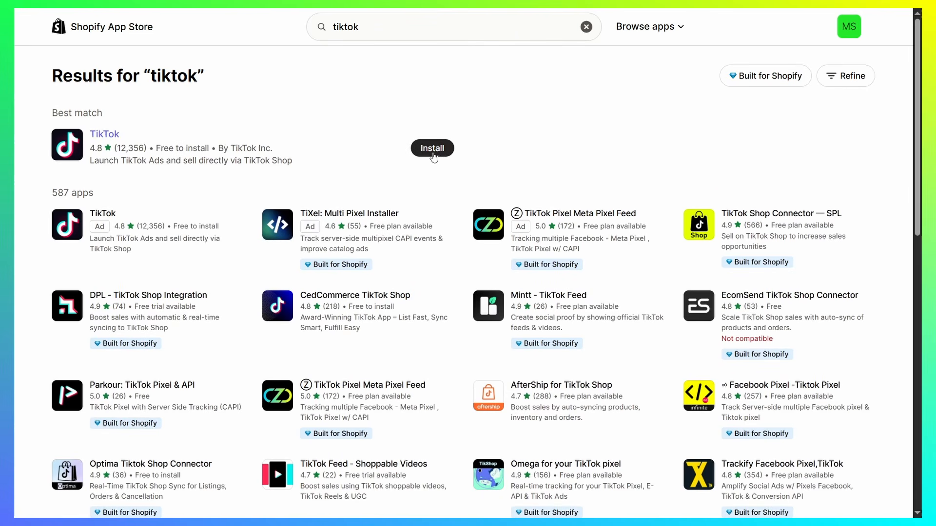
click(433, 152)
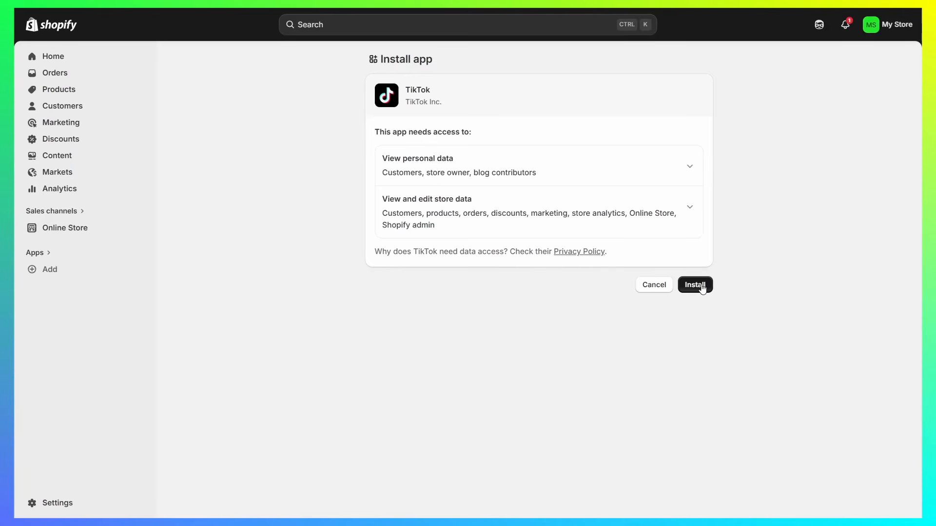
click(695, 285)
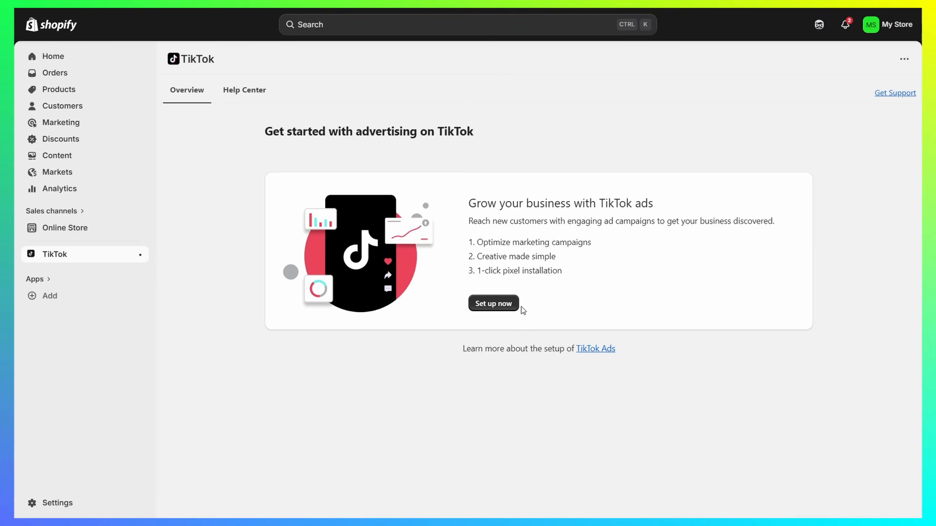
Start the TikTok ads setup and connect the signed-in TikTok For Business account to Shopify
click(504, 305)
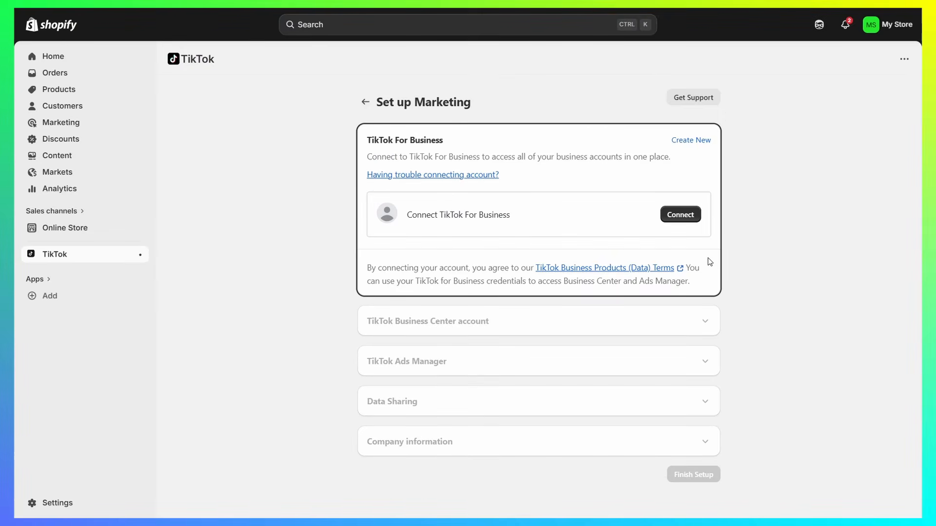
click(674, 224)
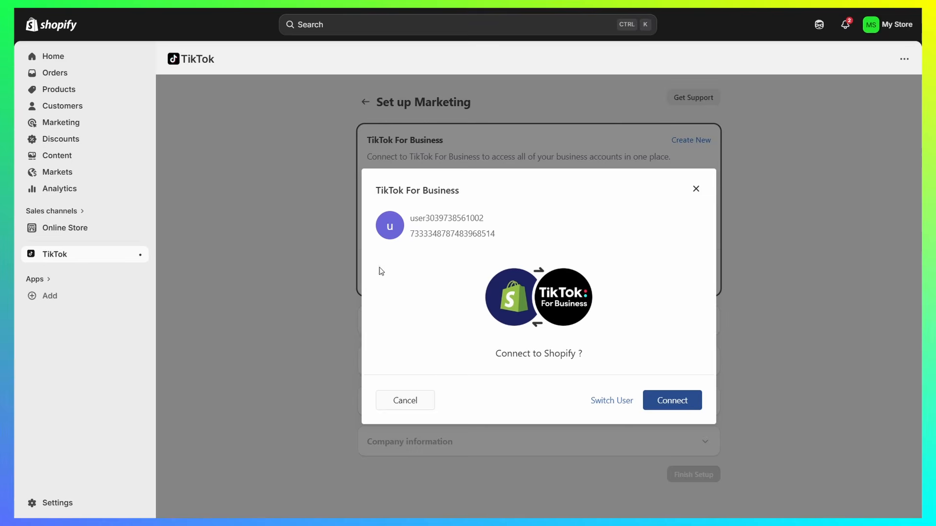
click(676, 405)
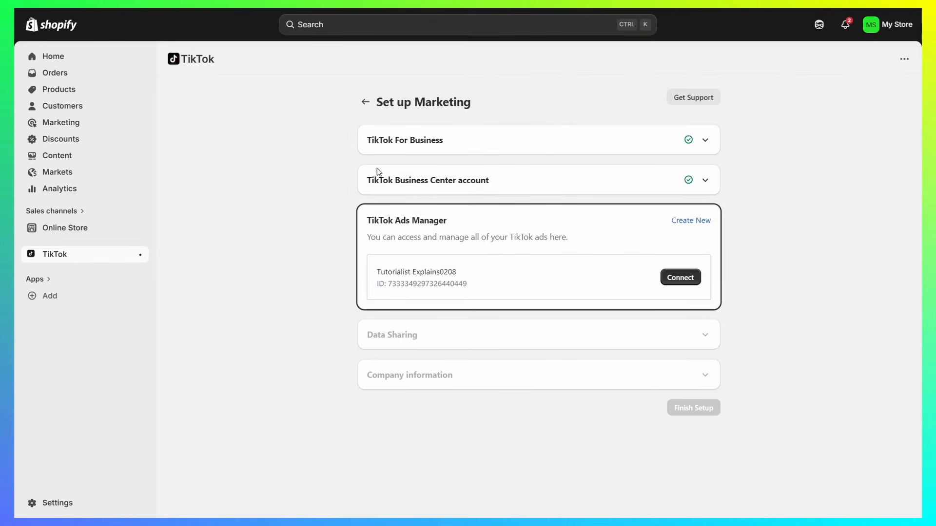
Check the linked TikTok Business Center account, then connect the existing TikTok Ads Manager account
click(466, 182)
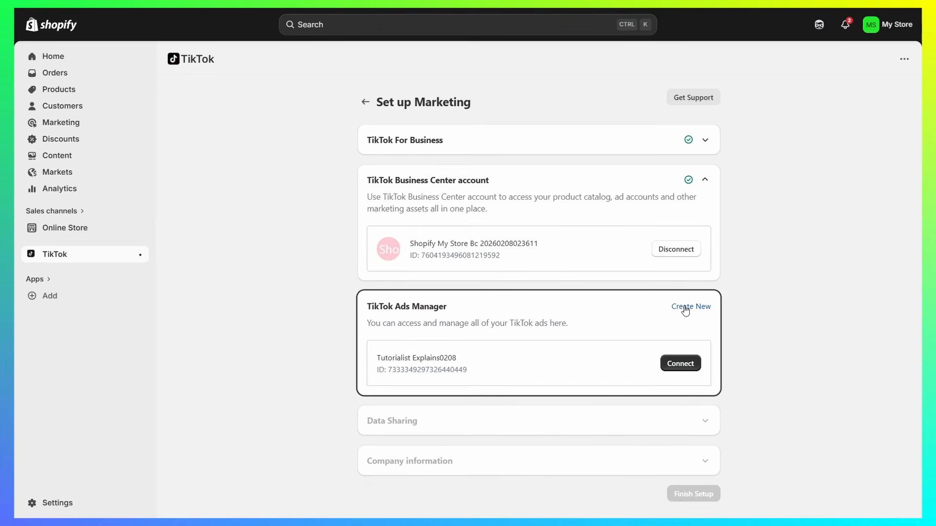
click(697, 181)
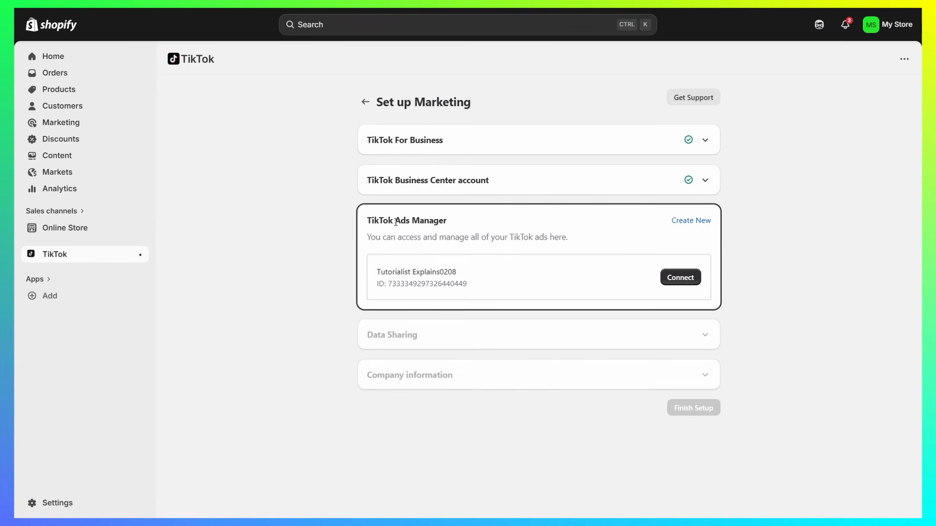
drag(393, 222, 451, 221)
click(478, 217)
click(690, 278)
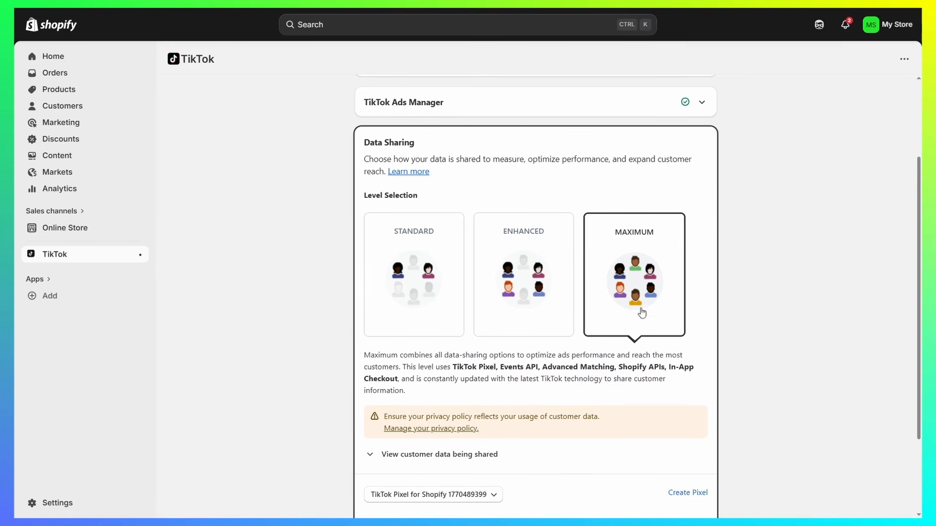
Set the data sharing level to Standard, confirm it with the selected TikTok pixel, and finish the marketing setup
click(433, 292)
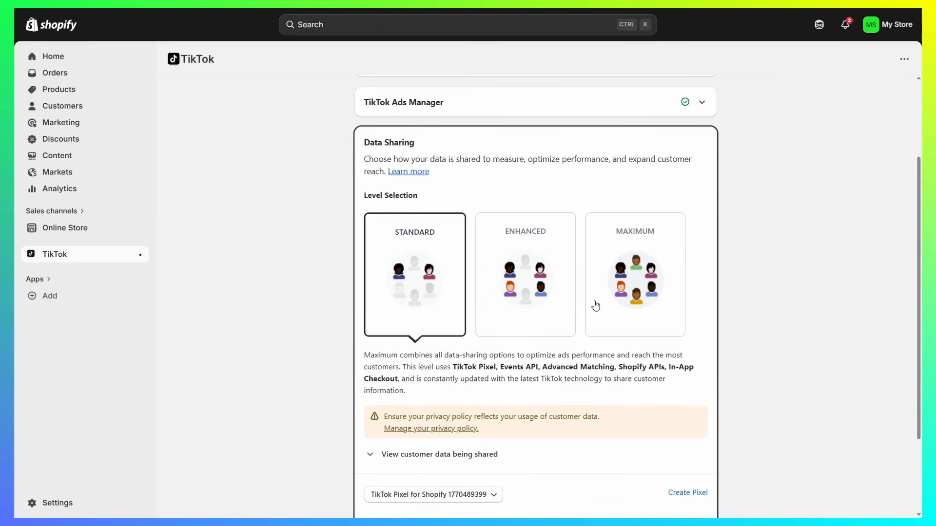
scroll(595, 312, down, 2)
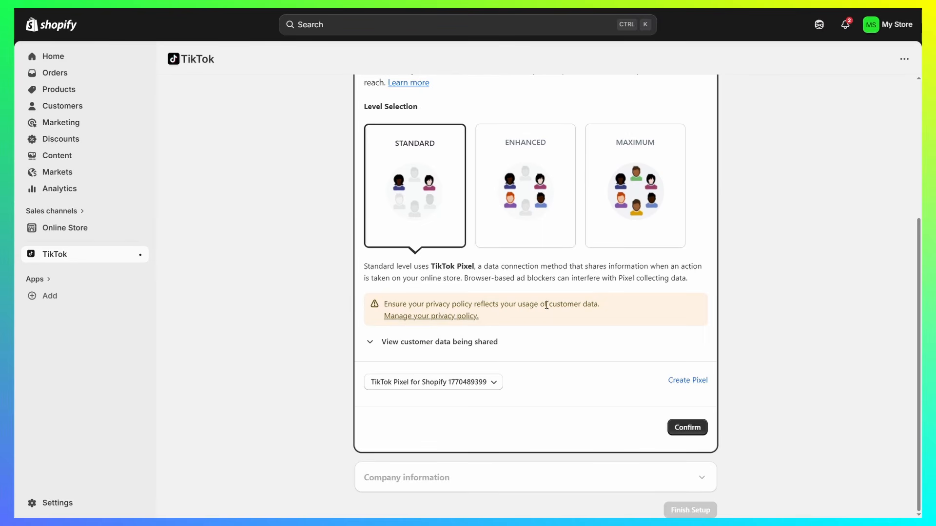
drag(424, 303, 475, 304)
click(739, 331)
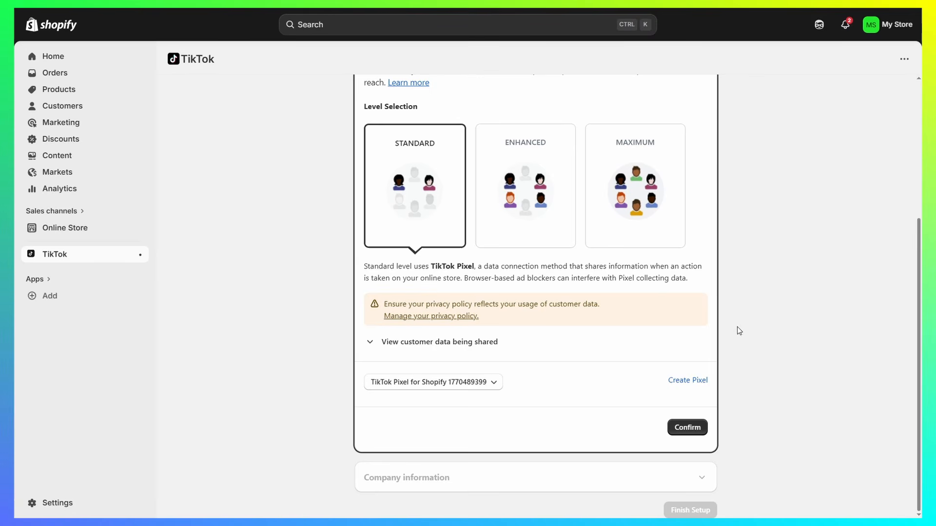
click(687, 428)
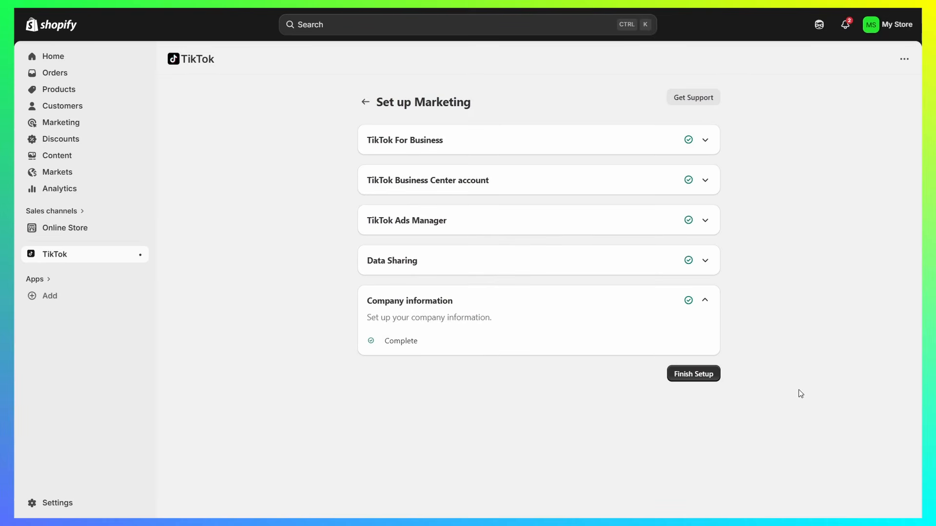
click(704, 376)
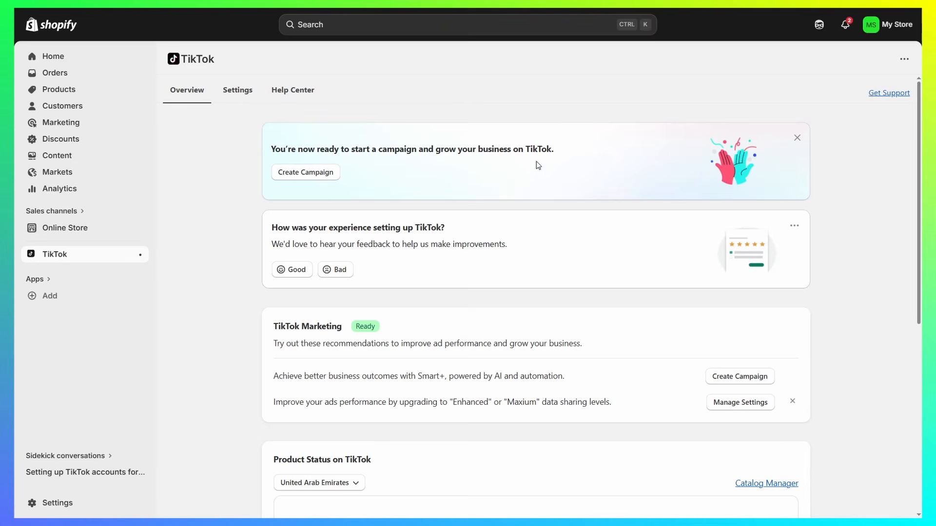
Switch to TikTok Ads Manager and create a campaign with the Sales objective and Website conversion
key(ctrl+Tab)
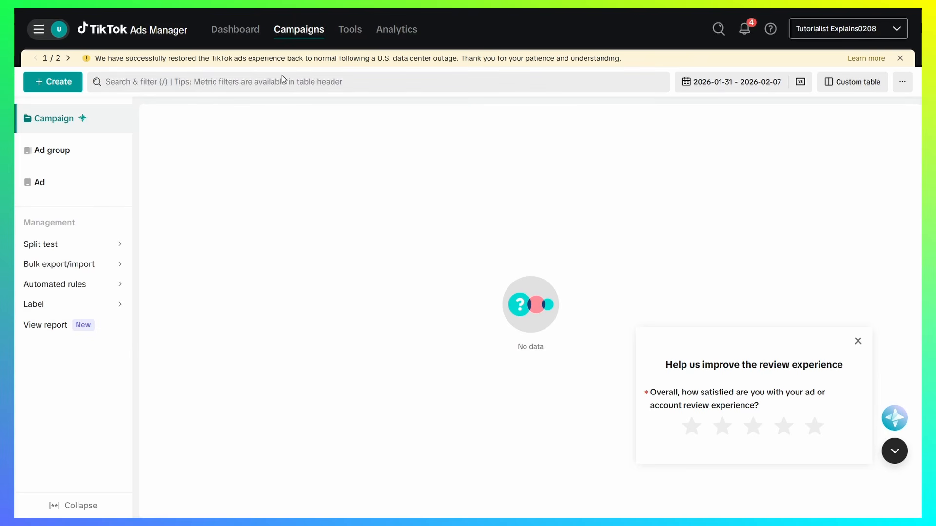
click(46, 82)
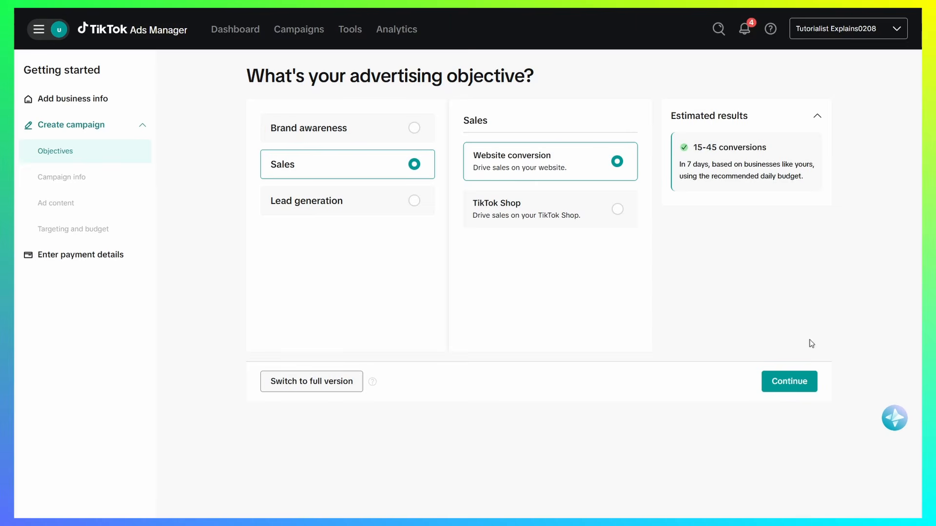
click(801, 385)
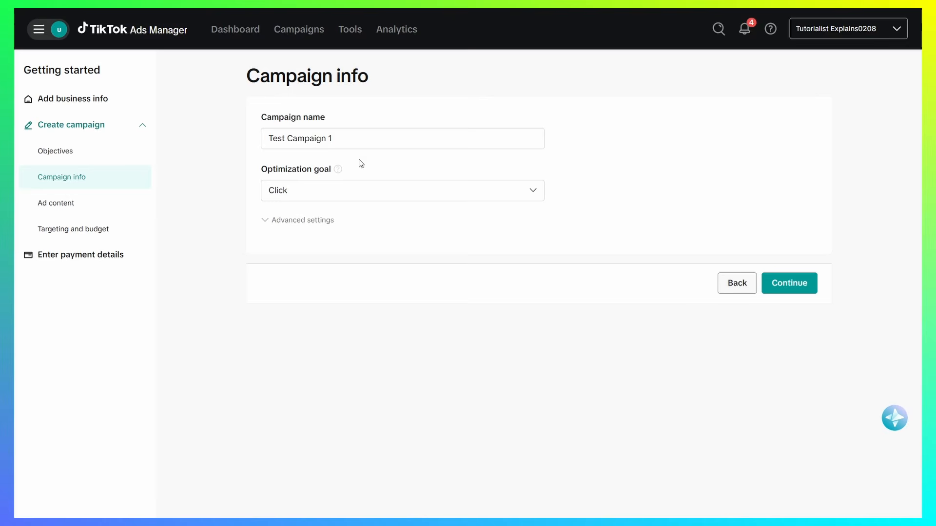
Check the campaign name Test Campaign 1 and the optimization goal options, keep Click, and continue to the ad content
click(357, 140)
key(ctrl+a)
drag(264, 169, 358, 165)
click(359, 179)
click(362, 195)
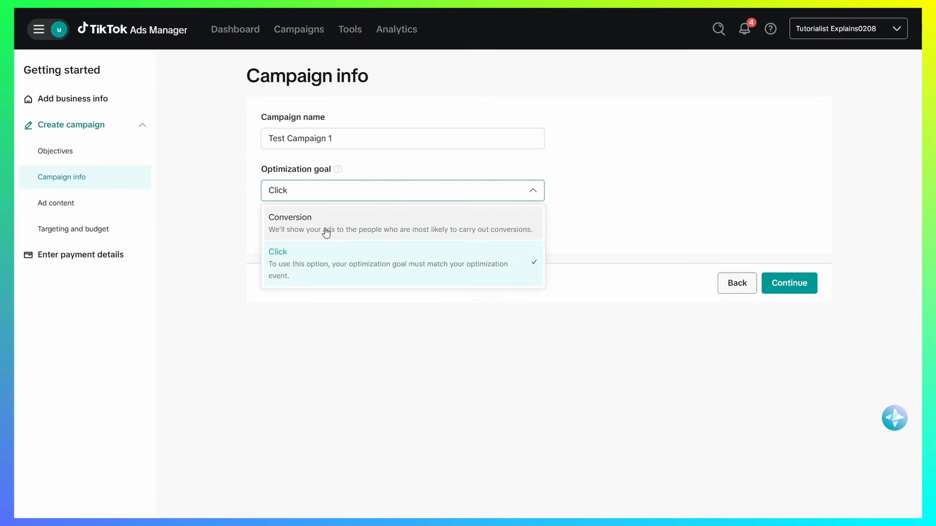
click(393, 349)
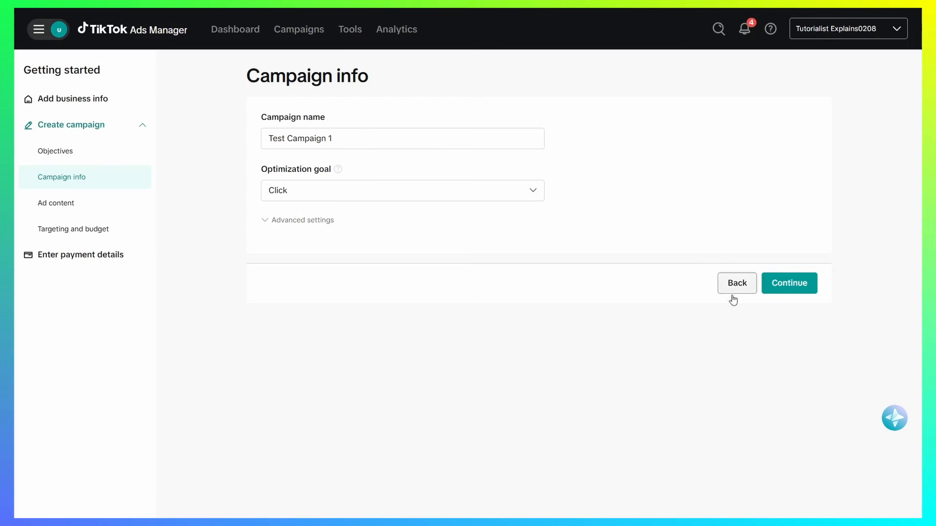
click(795, 289)
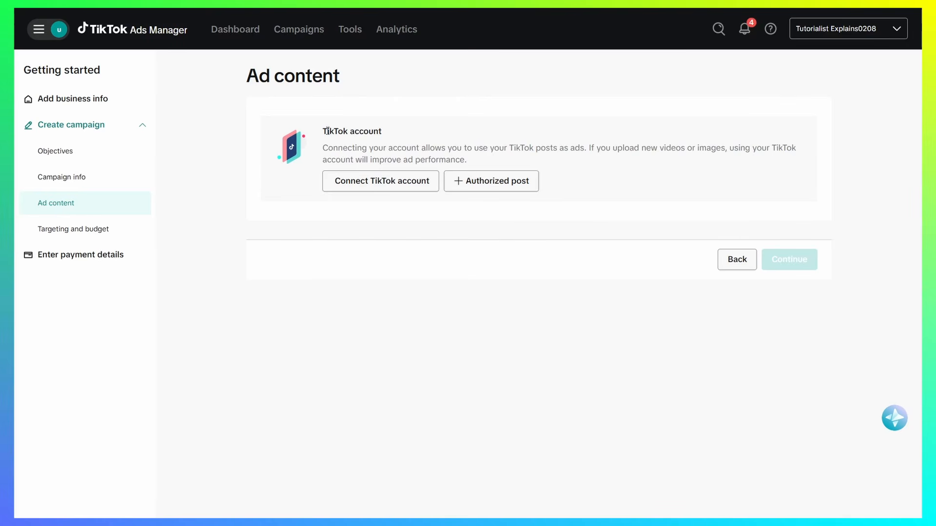
drag(325, 129, 346, 128)
click(379, 187)
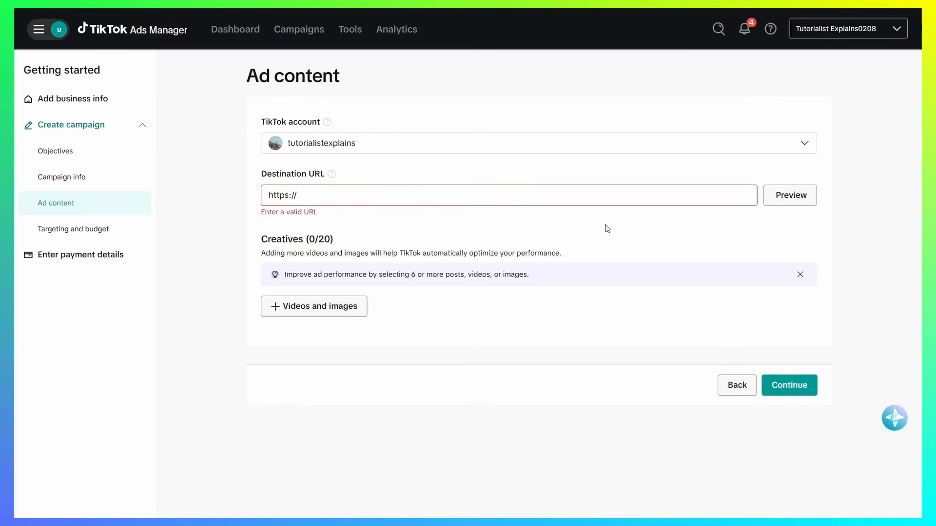
key(ctrl+v)
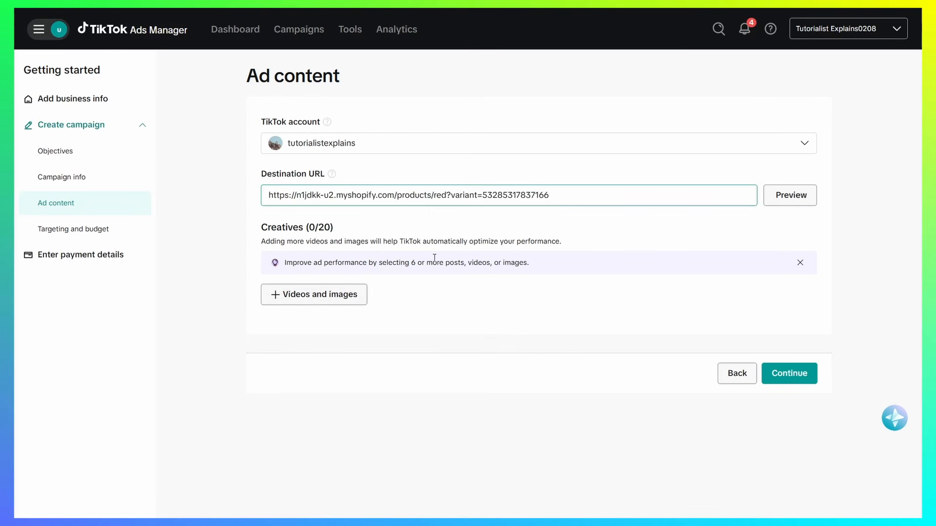
Upload the Red Vertical PNG image to the creative library and add it to the ad as a single image
click(320, 298)
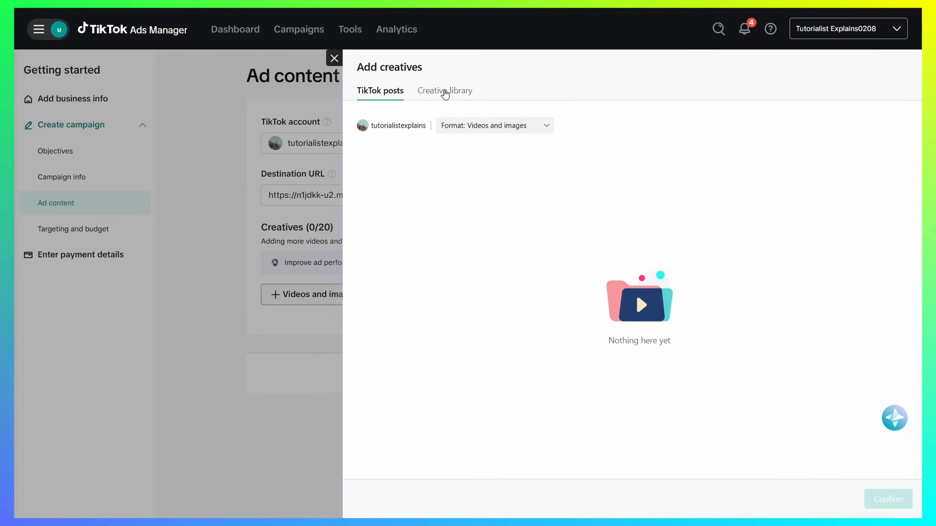
click(452, 92)
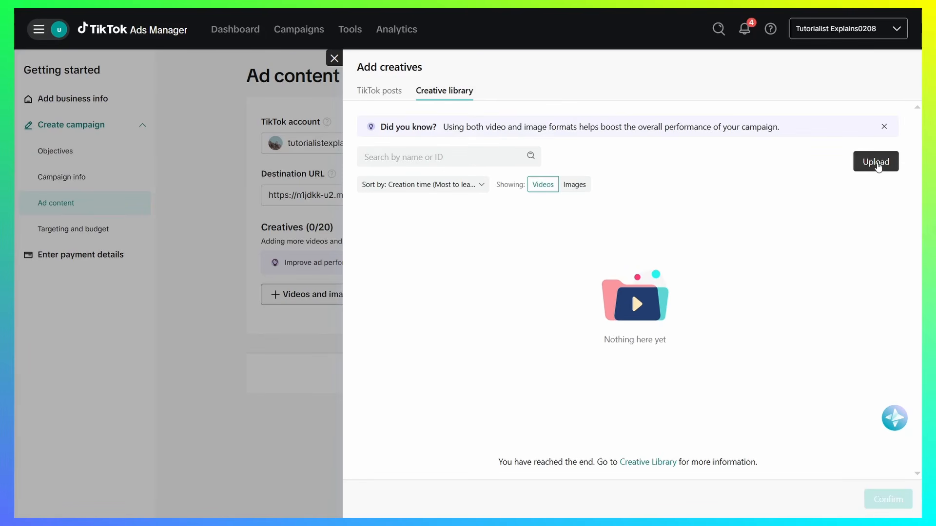
click(877, 163)
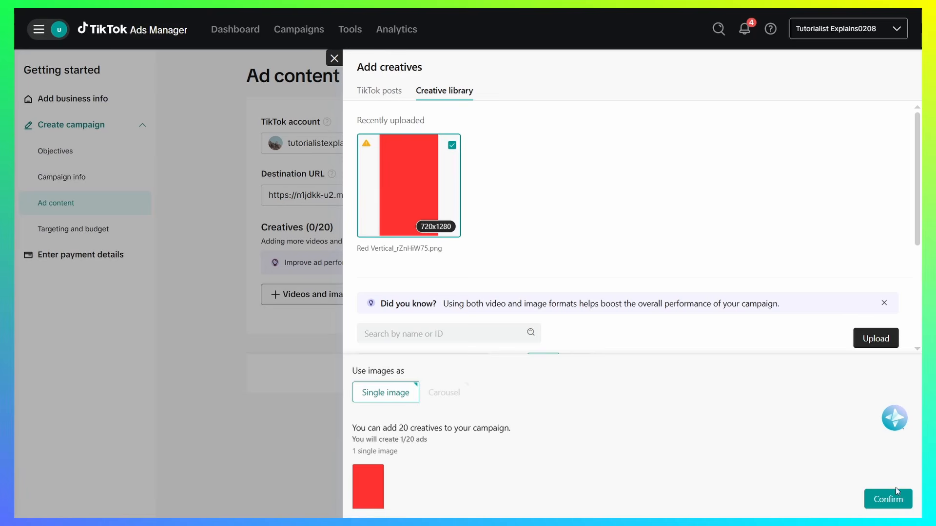
click(896, 506)
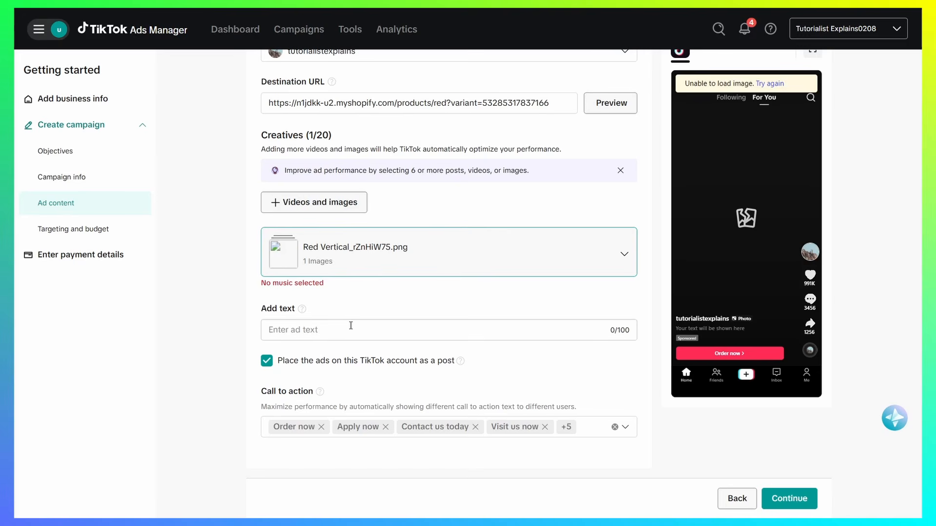
Enter "Get 50% off!" as the ad text and disable placing the ads on the TikTok account as a post
click(349, 324)
drag(401, 360, 478, 364)
click(400, 382)
click(267, 361)
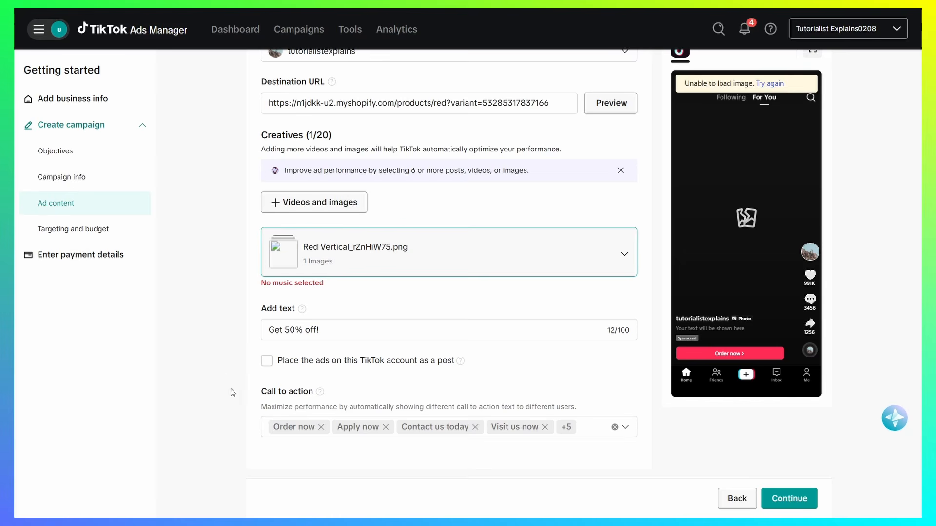
Remove "Apply now" from the ad's call to action options
drag(252, 390, 336, 392)
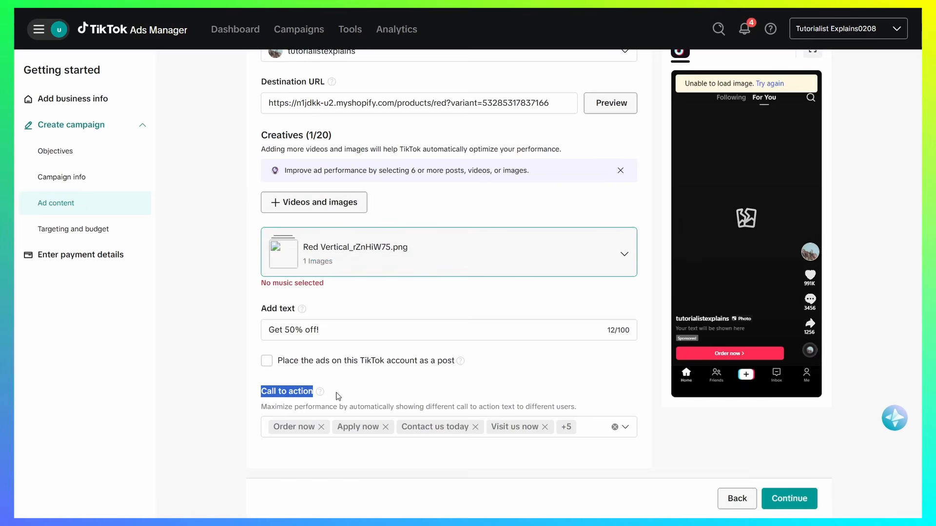
click(335, 393)
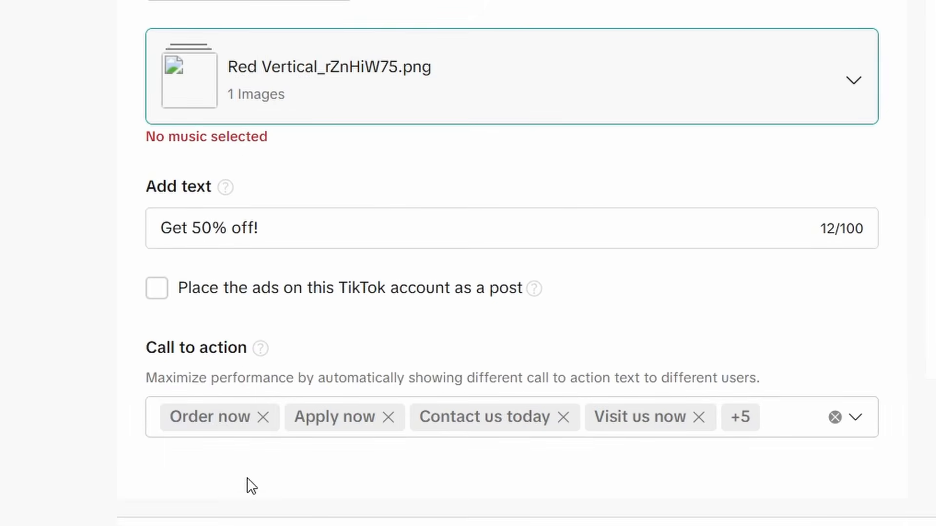
click(388, 417)
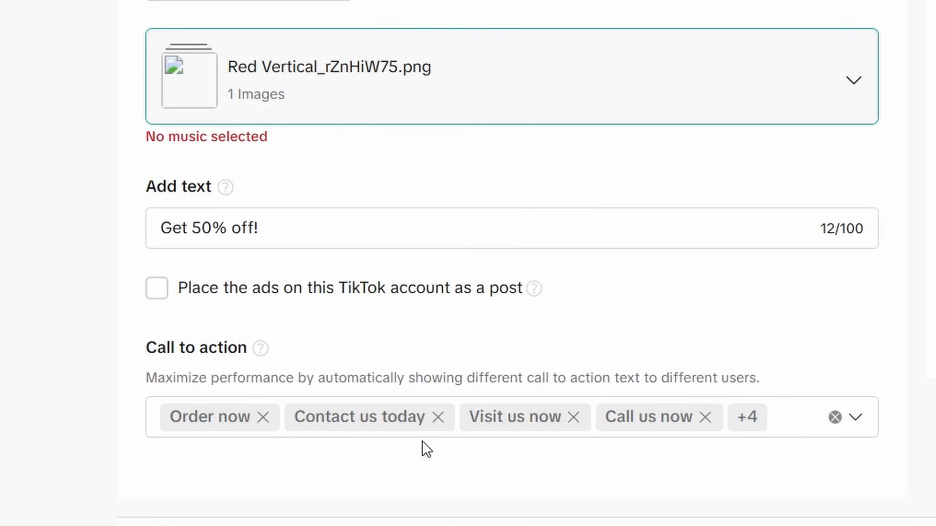
Remove "Contact us today", "Call us now", "View now" and "Sign up" from the ad's call to action options
click(438, 417)
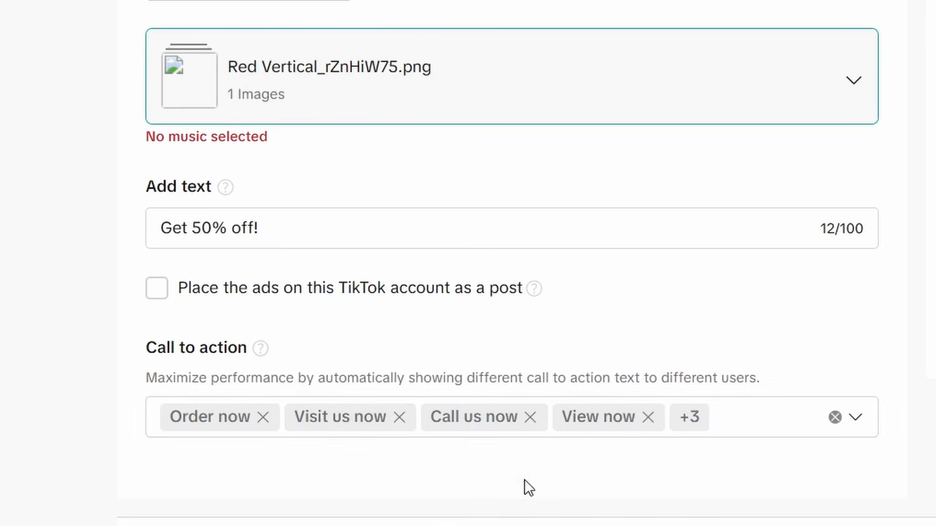
click(530, 418)
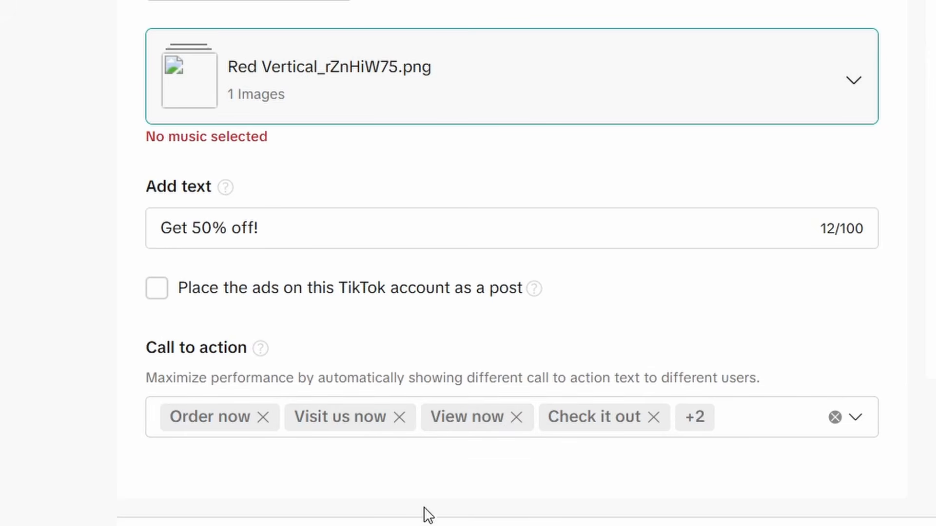
click(517, 417)
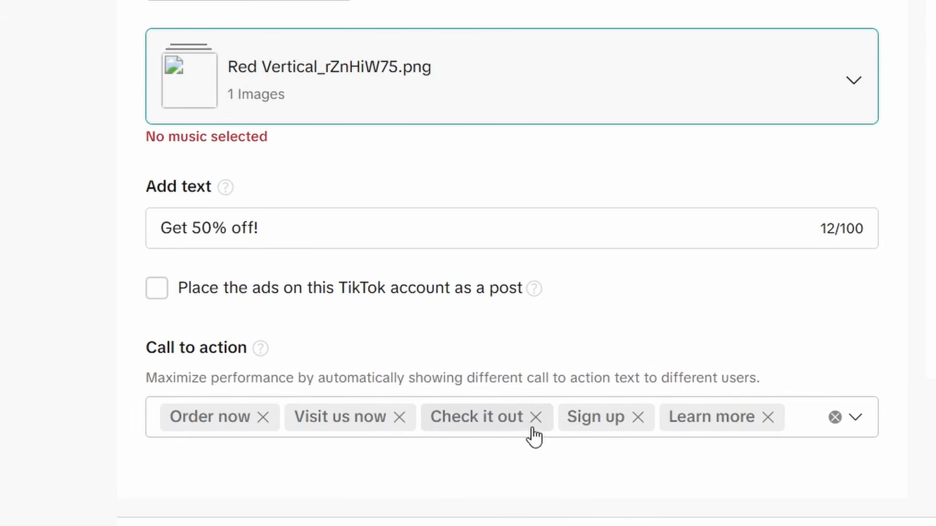
click(638, 418)
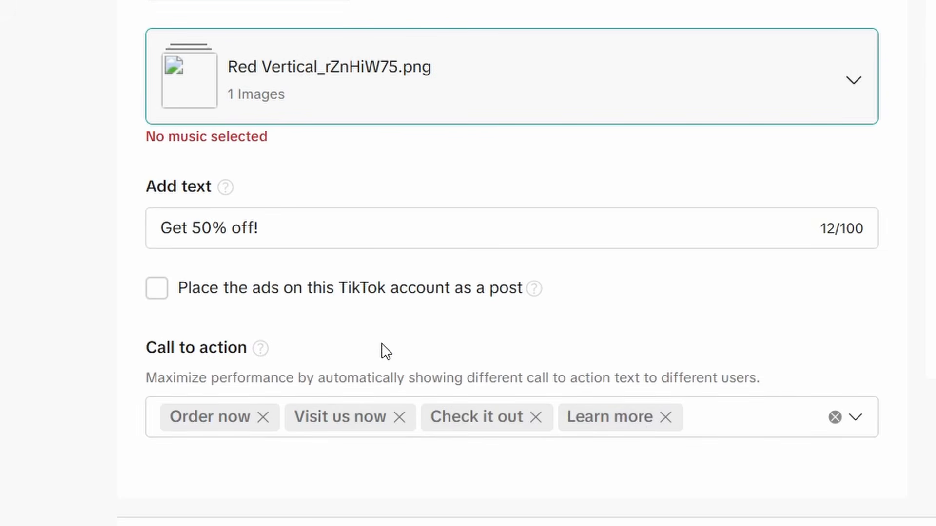
Look through the other available call to action options and continue to the targeting and budget settings
click(757, 422)
scroll(292, 219, down, 10)
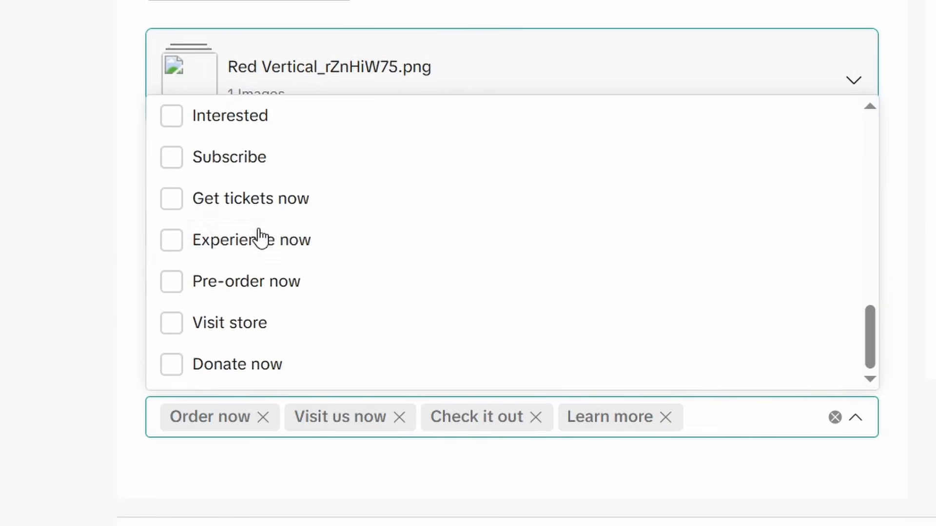
scroll(261, 238, up, 10)
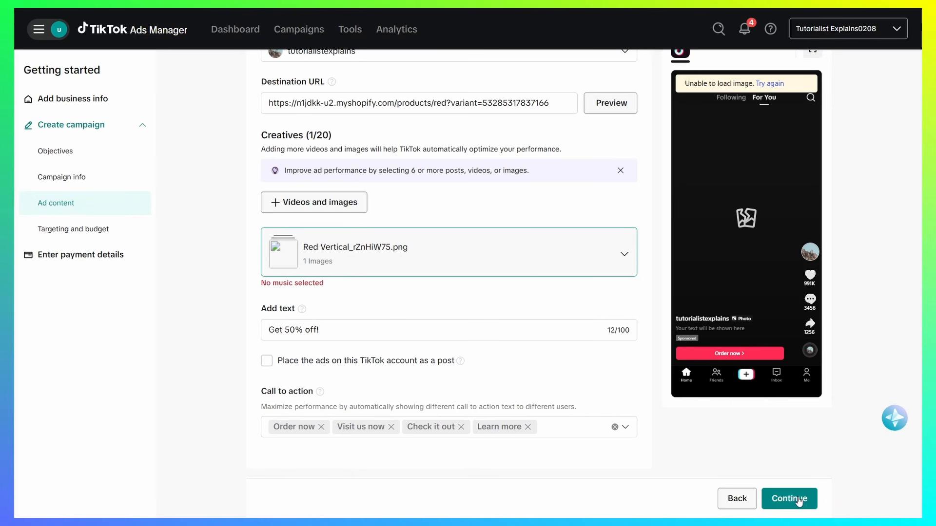
click(798, 501)
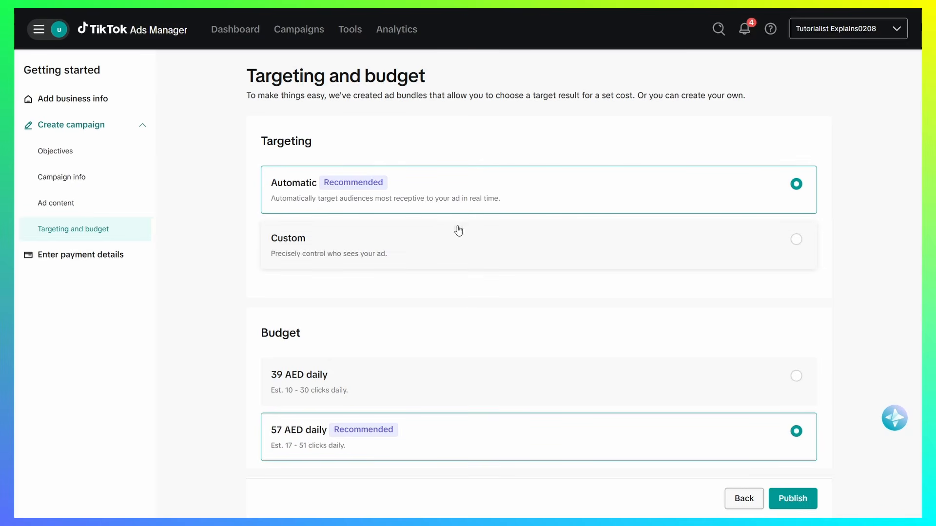
Explore the location choices of Custom targeting and switch the targeting back to Automatic
click(287, 250)
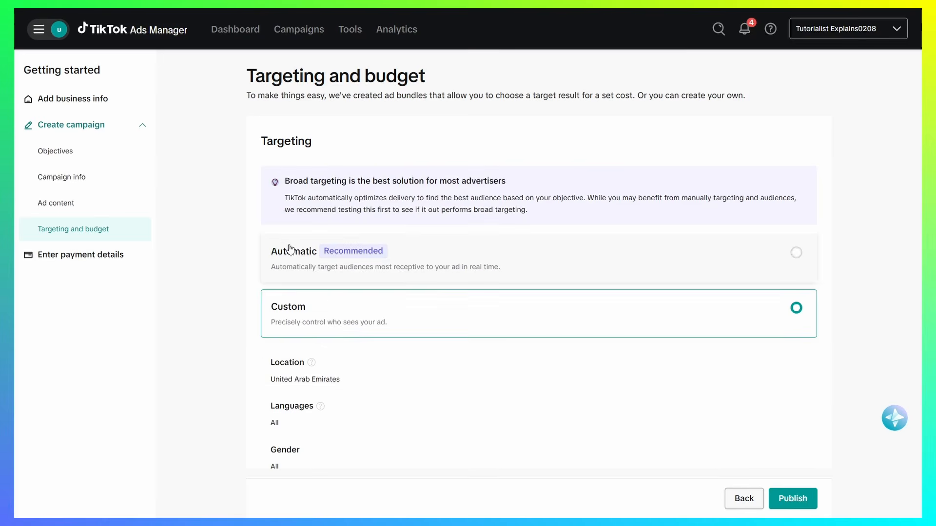
scroll(468, 290, down, 2)
scroll(469, 290, down, 2)
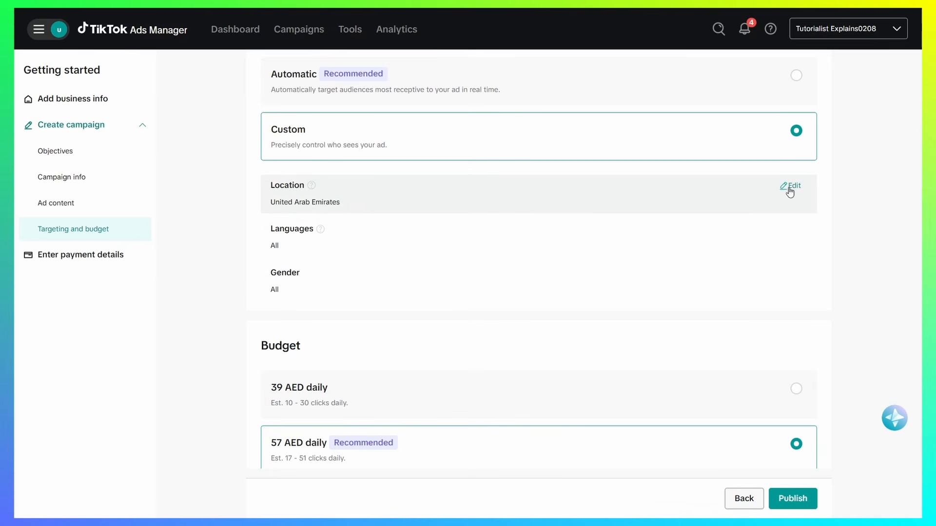
click(794, 187)
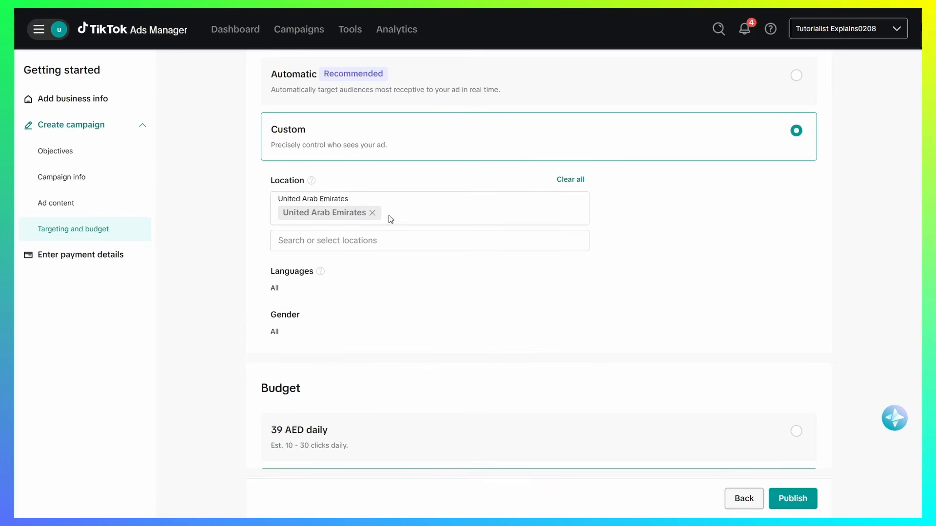
click(502, 245)
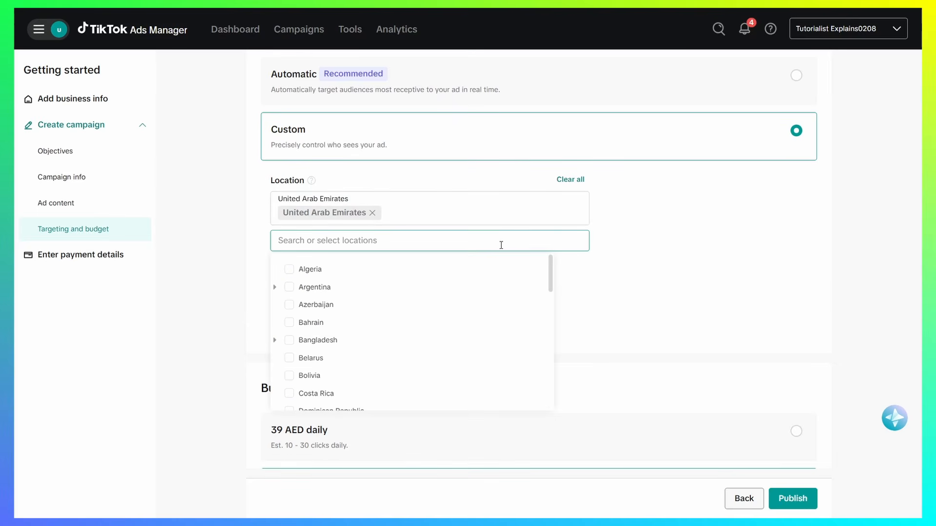
click(741, 251)
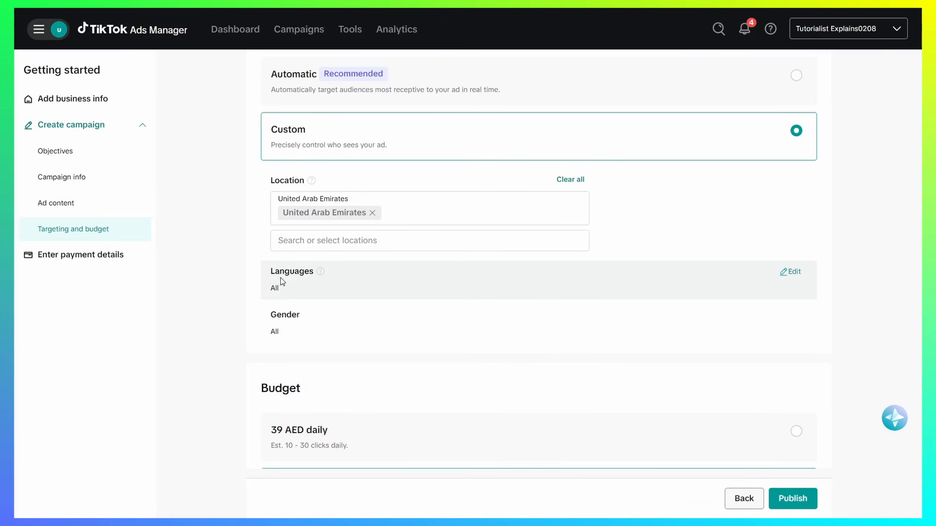
scroll(553, 304, up, 3)
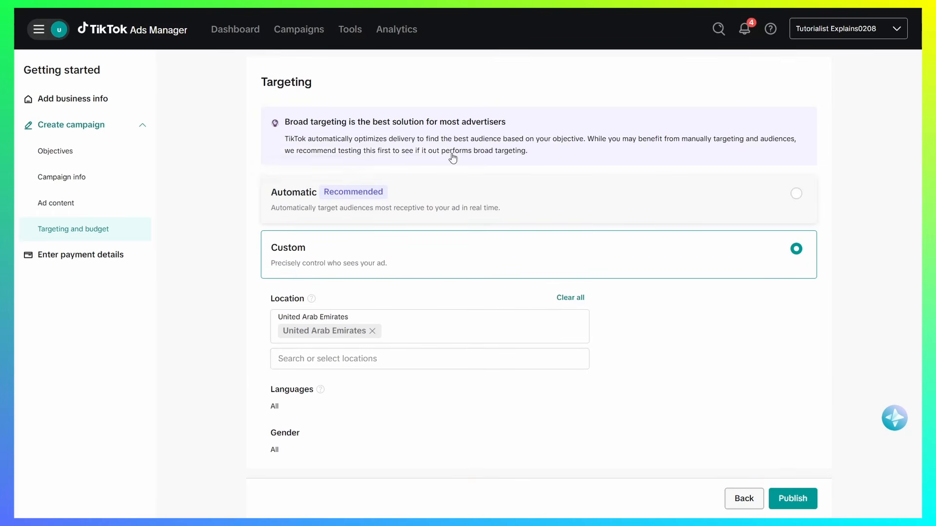
click(526, 204)
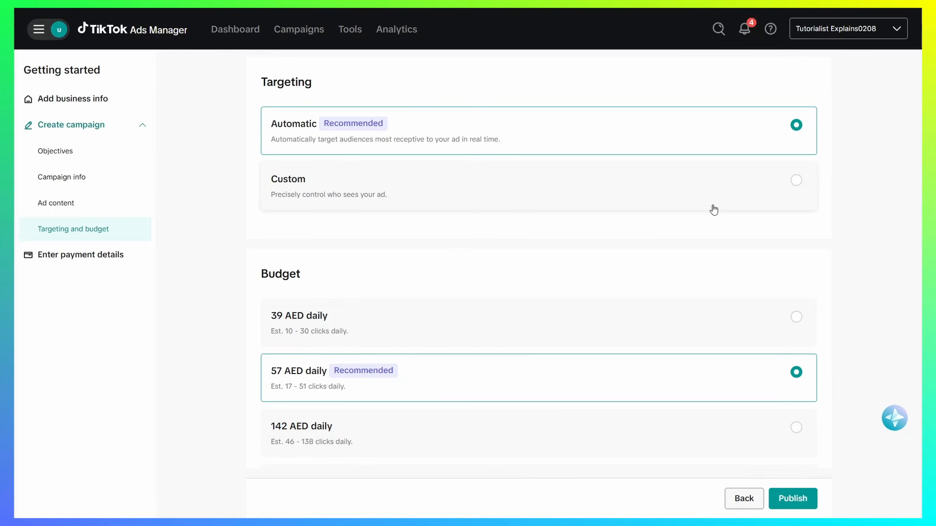
Set the campaign budget to 39 AED daily
scroll(714, 209, down, 3)
double_click(298, 156)
click(319, 156)
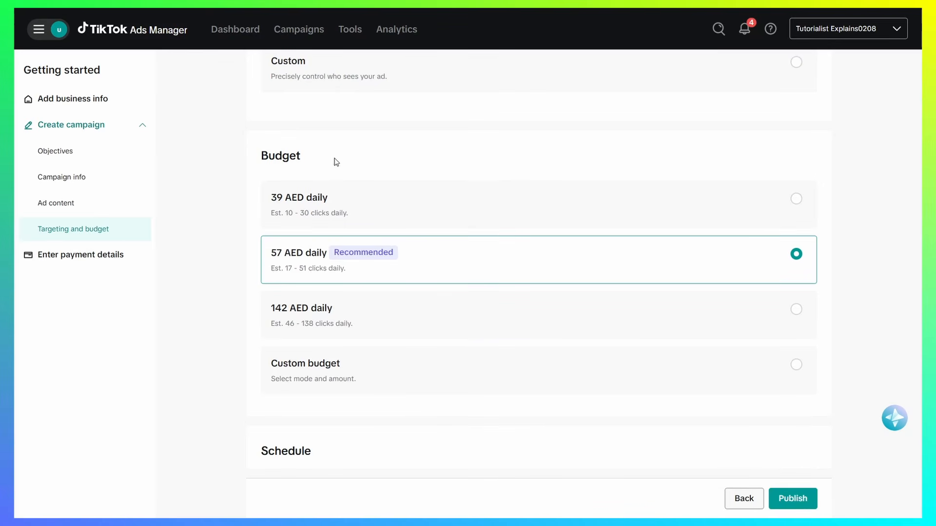
mouse_move(371, 251)
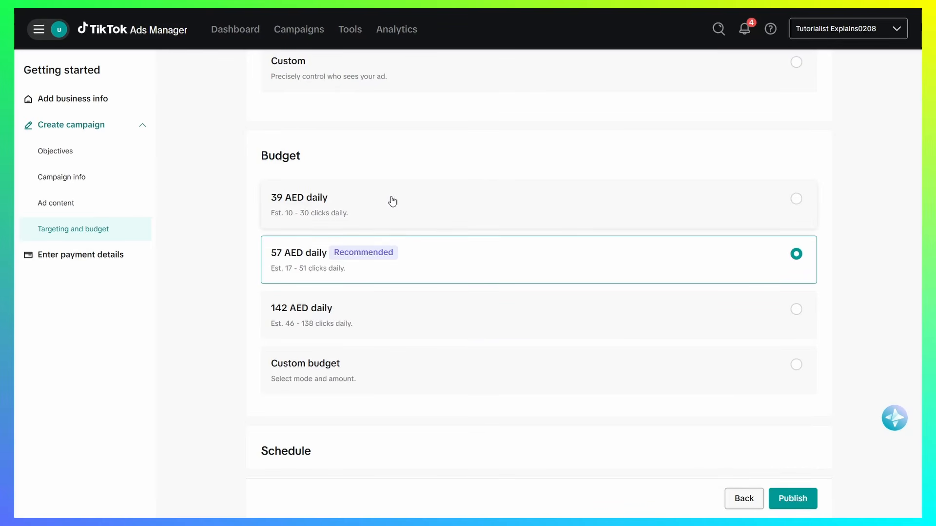
click(378, 205)
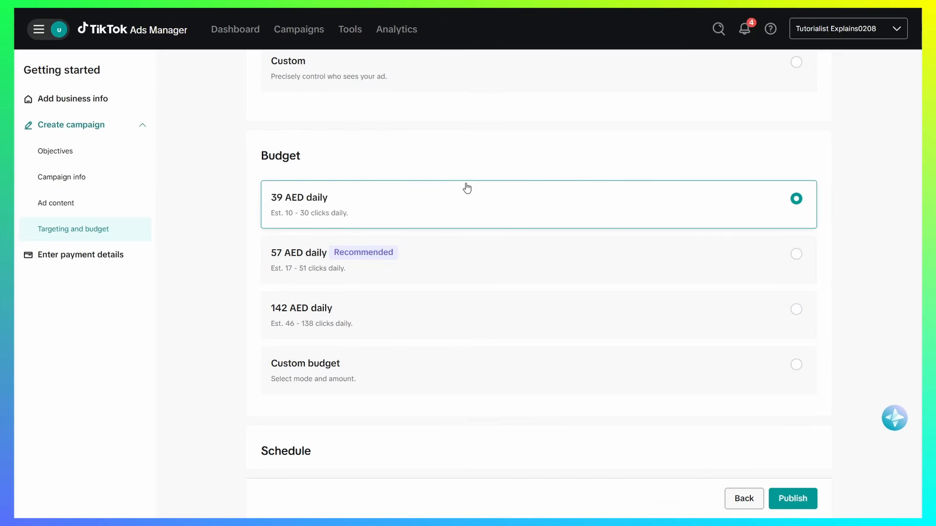
Review the campaign's schedule options below the budget settings
scroll(466, 187, down, 5)
double_click(344, 206)
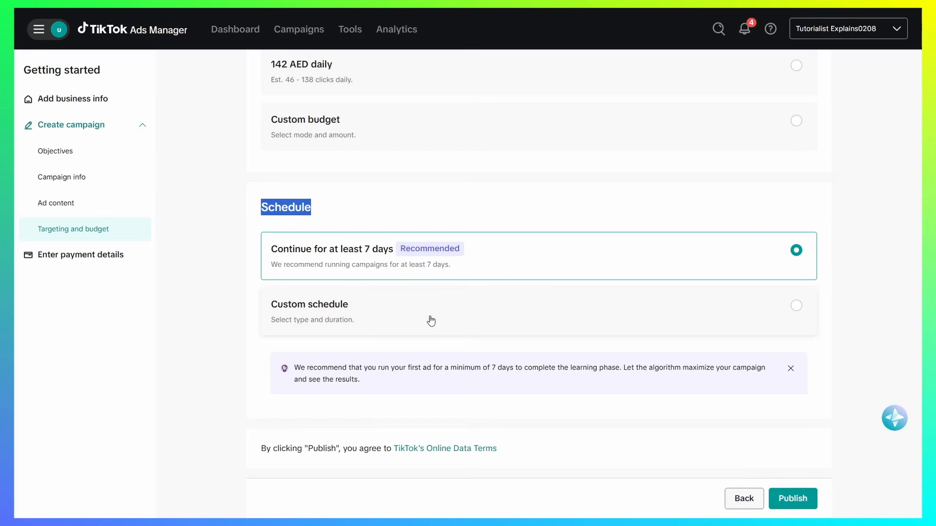
click(801, 507)
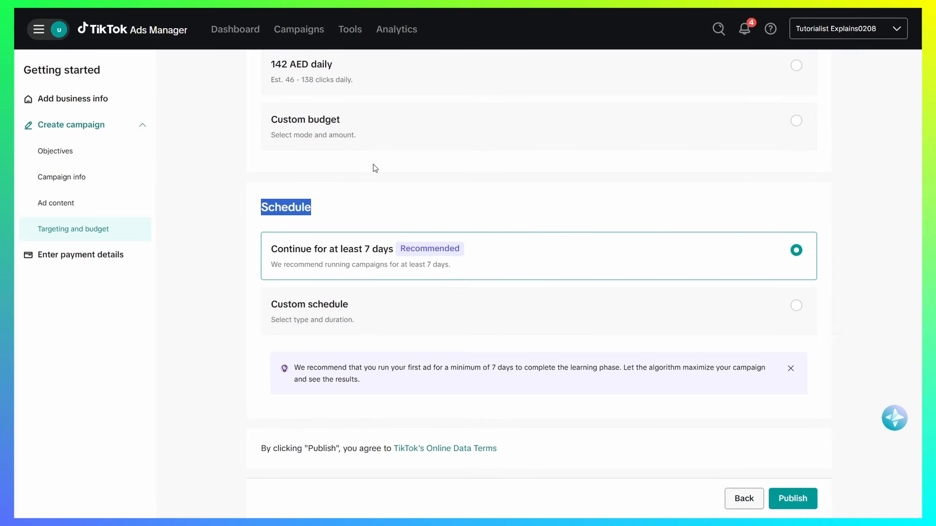
click(186, 182)
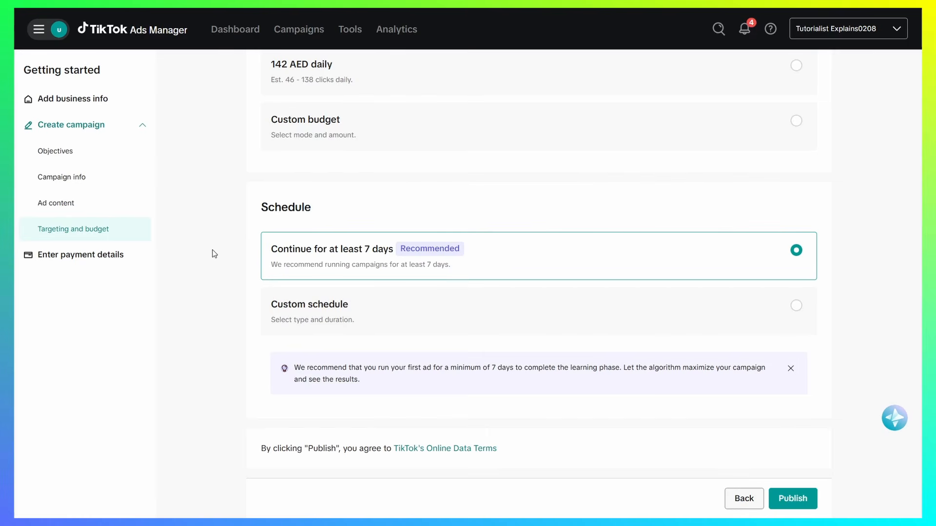